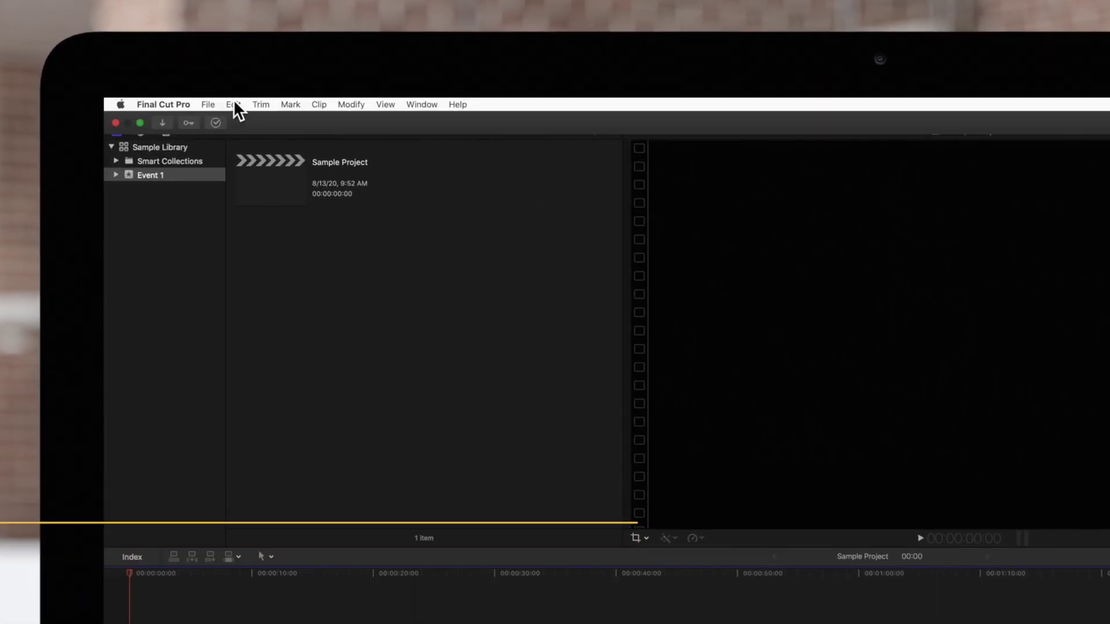
Step: Open Final Cut Pro preferences and look through the Editing, Playback, Import and Destinations tabs
left_click(167, 111)
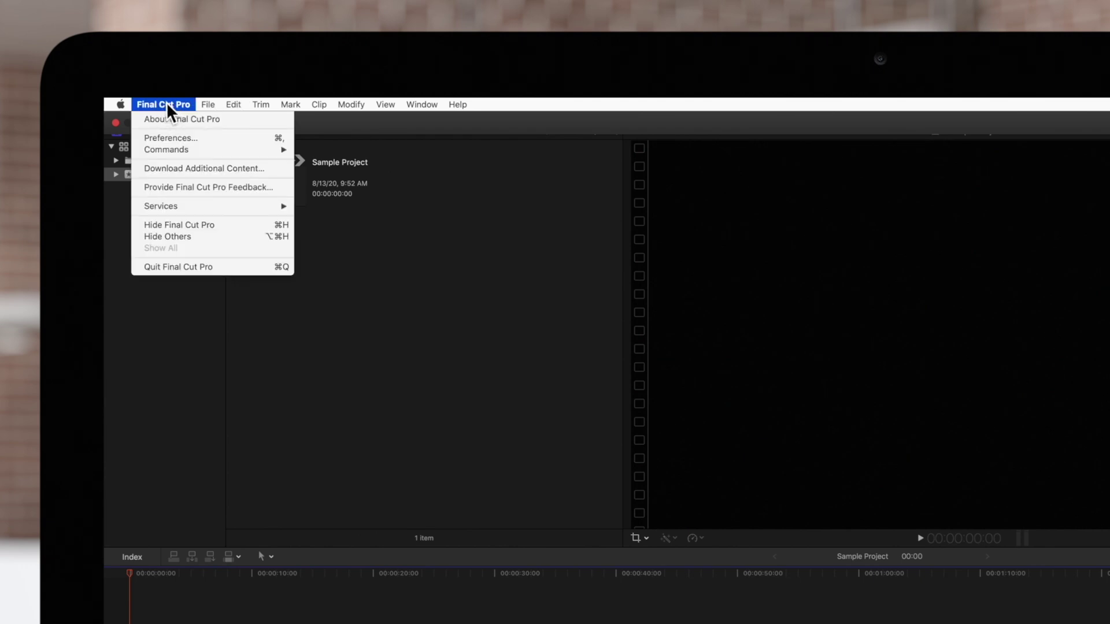
left_click(184, 140)
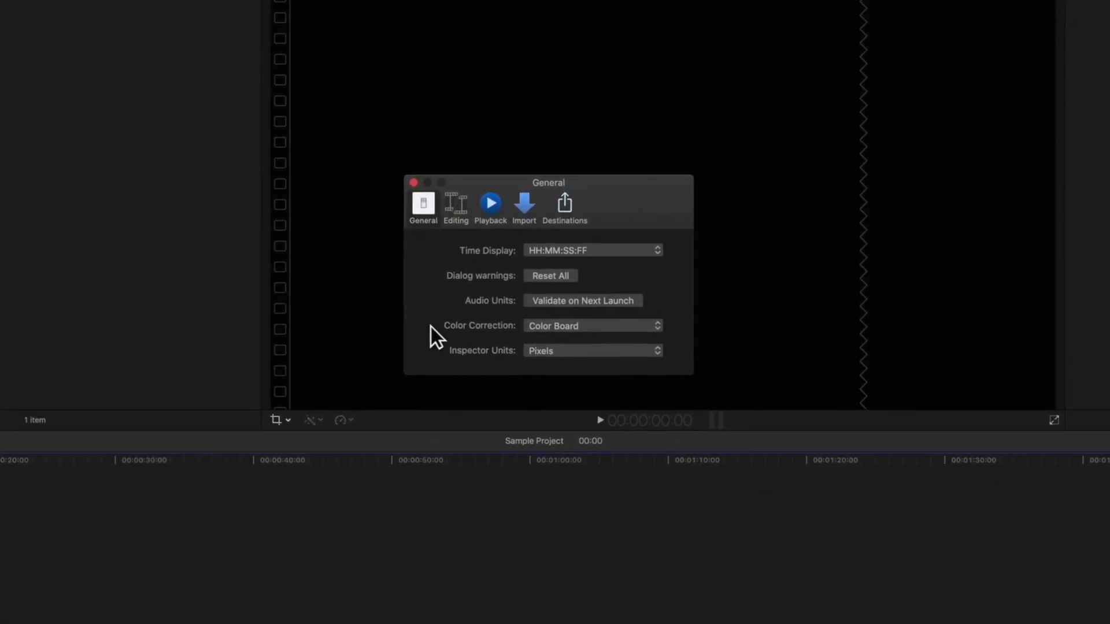
left_click(458, 214)
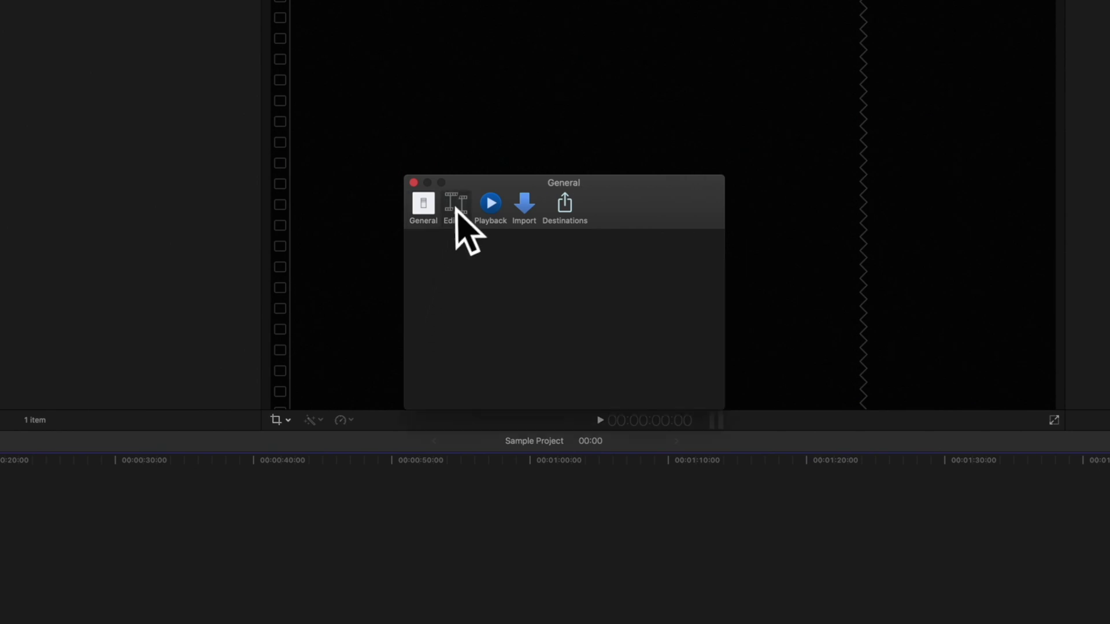
left_click(492, 218)
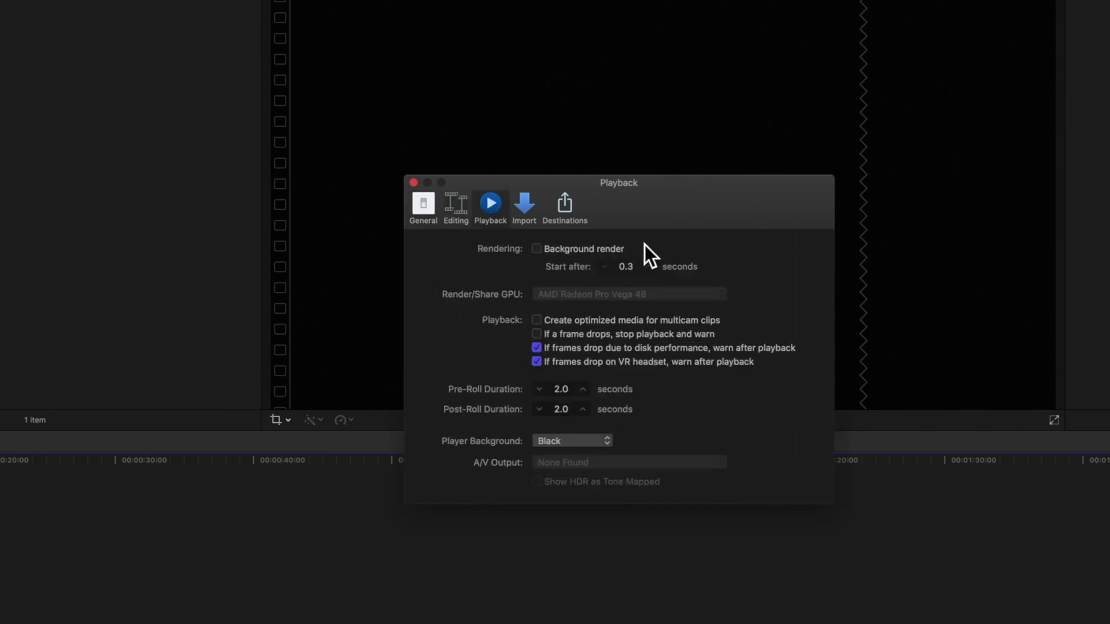
left_click(525, 211)
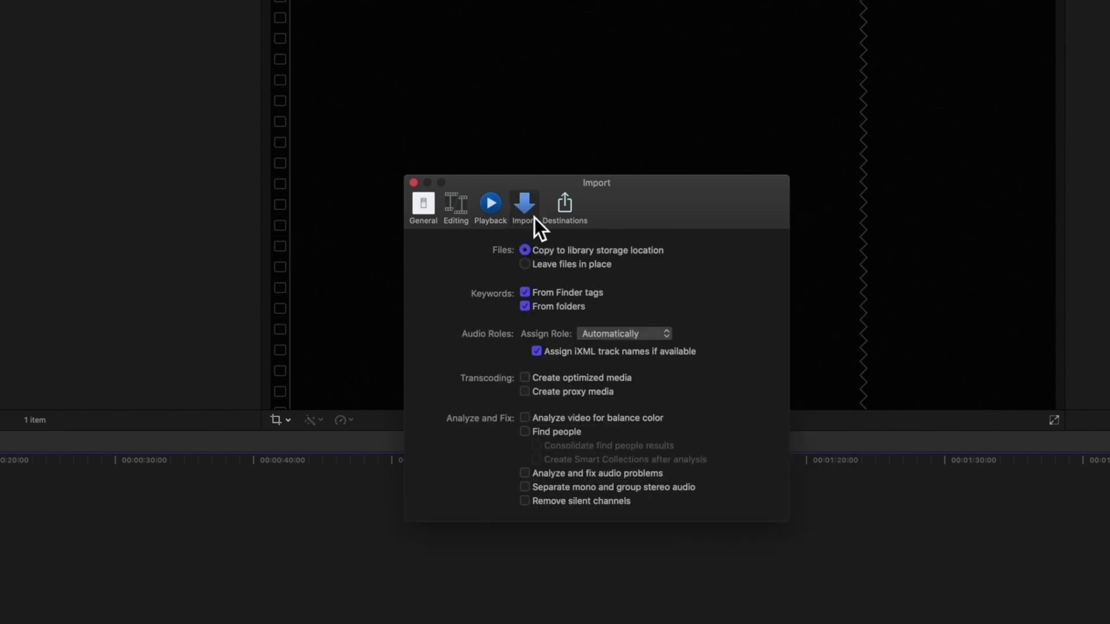
left_click(573, 219)
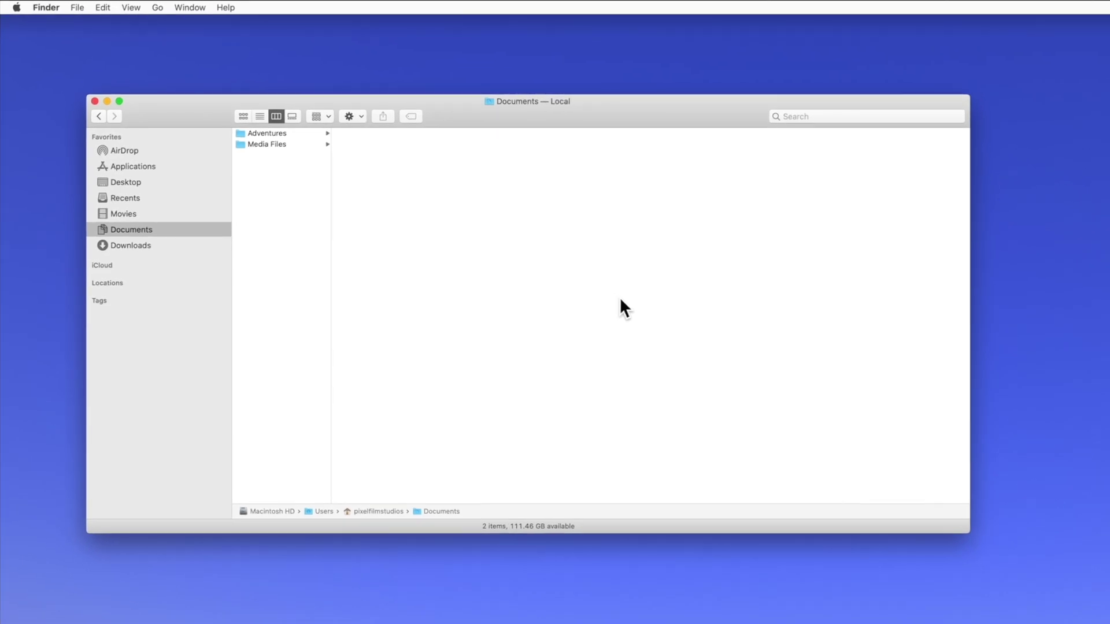
Step: Go to the hidden user Library folder in Finder using Option in the Go menu
left_click(160, 11)
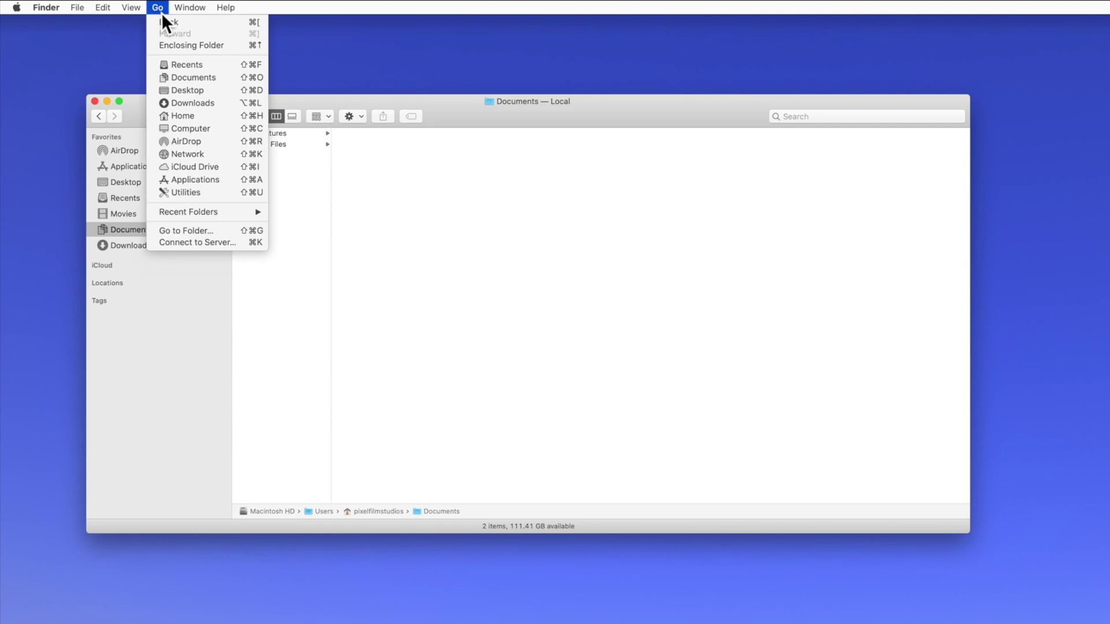
key("alt")
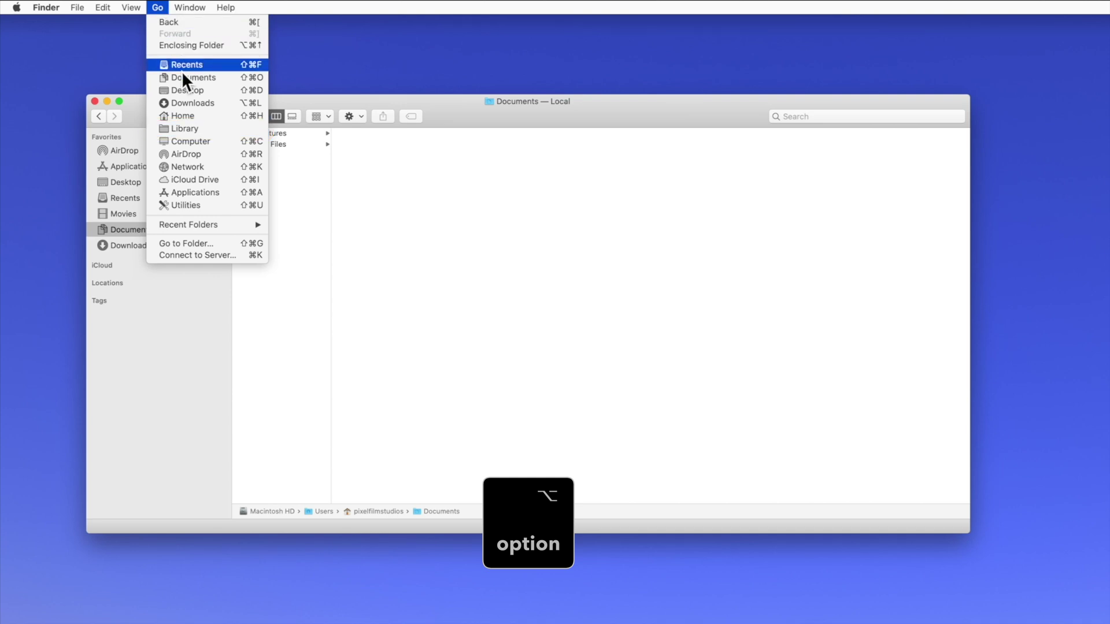
left_click(184, 129)
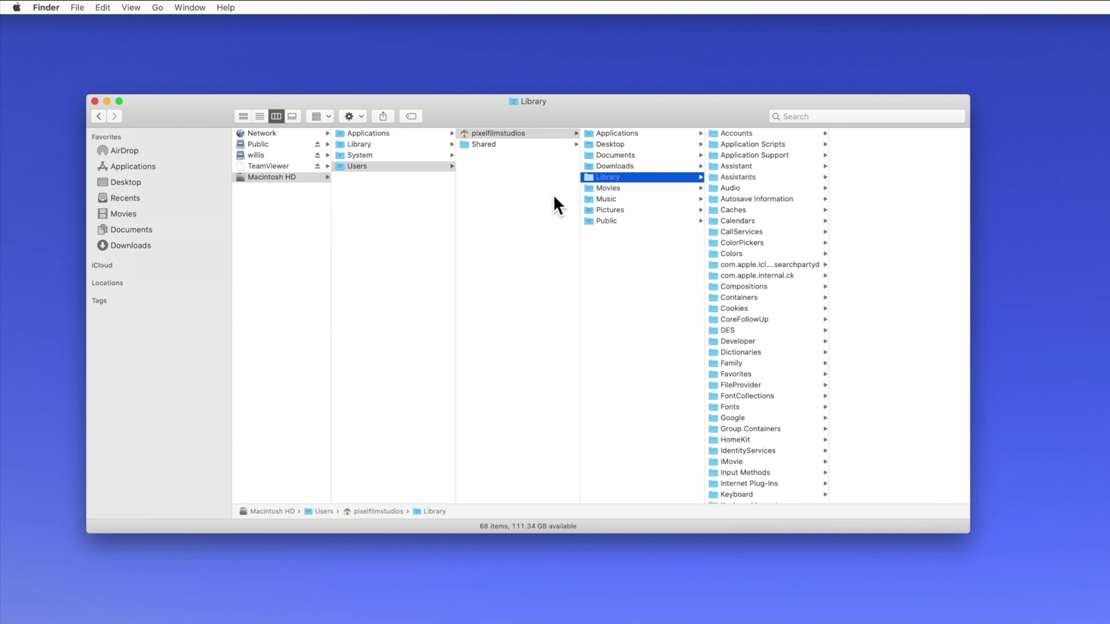
scroll(775, 274, "down", 5)
scroll(773, 274, "down", 5)
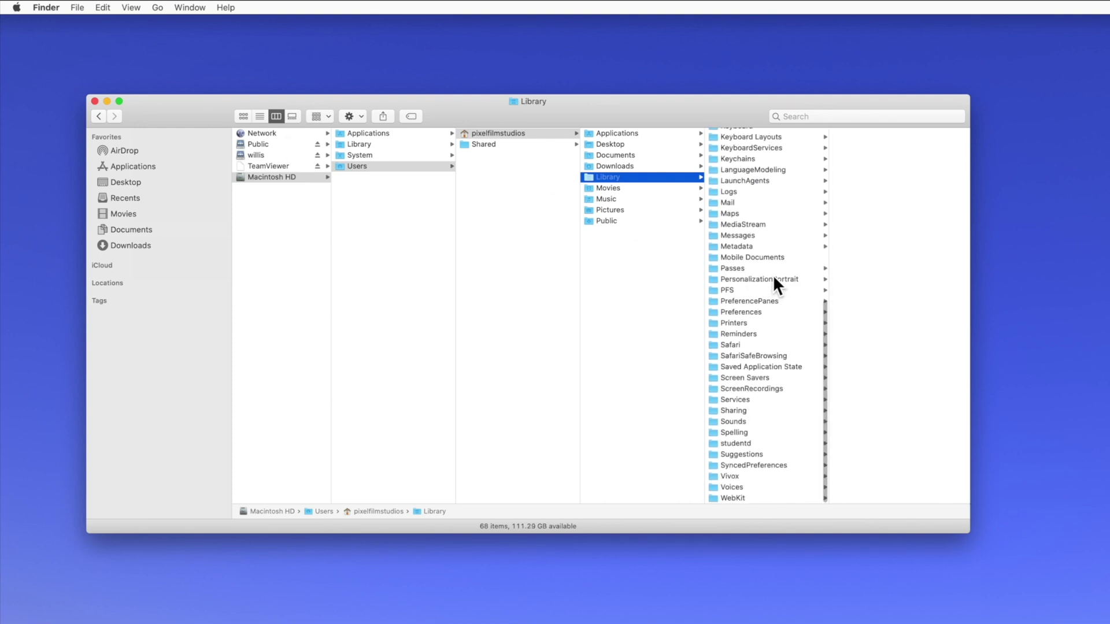
Step: Open Library's Preferences folder, widen the window and select com.apple.FinalCut.plist
left_click(753, 314)
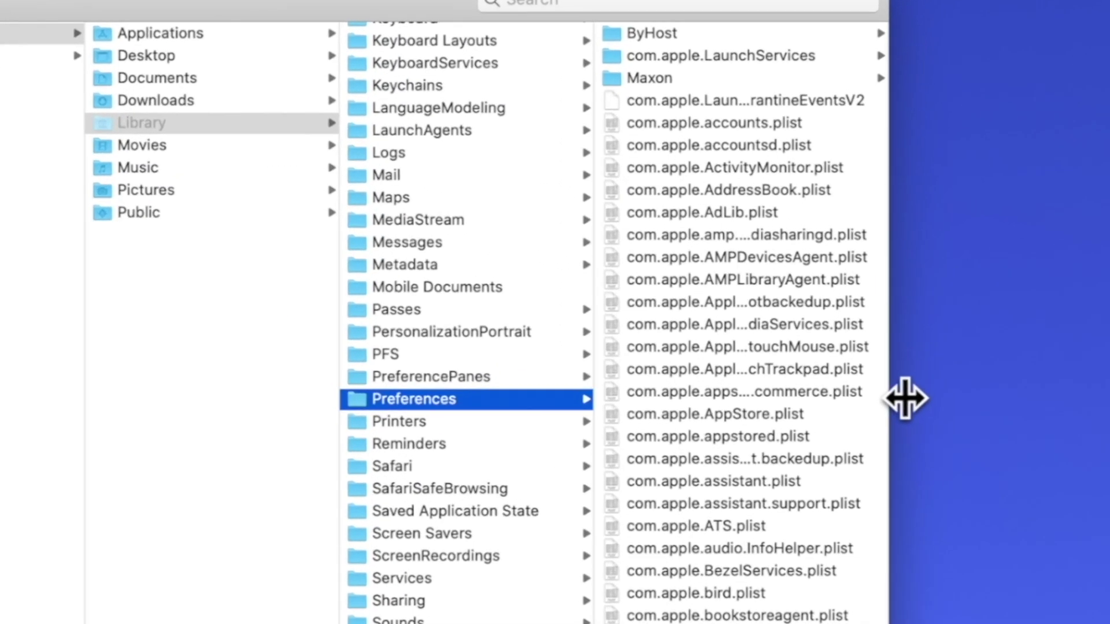
left_click_drag(905, 399, 1011, 401)
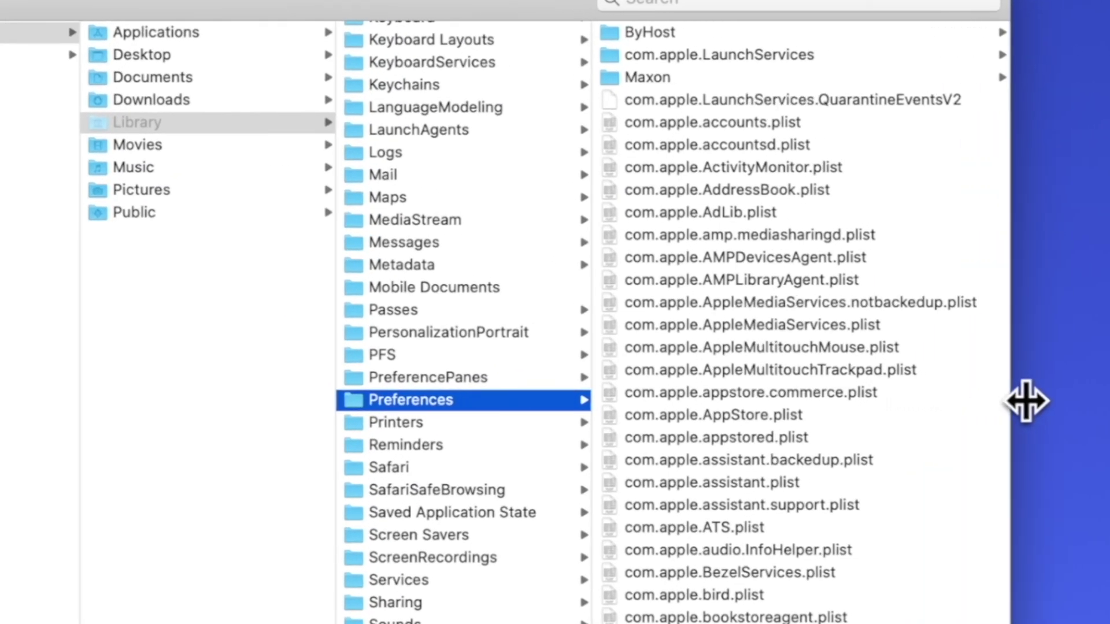
scroll(863, 385, "down", 10)
scroll(863, 386, "down", 5)
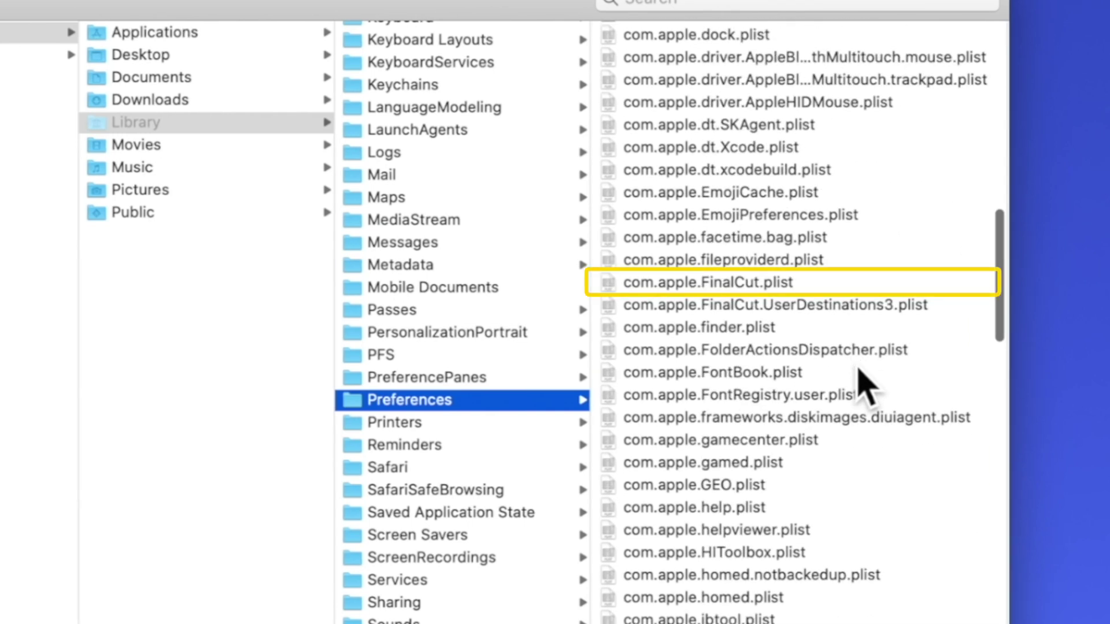
left_click(752, 290)
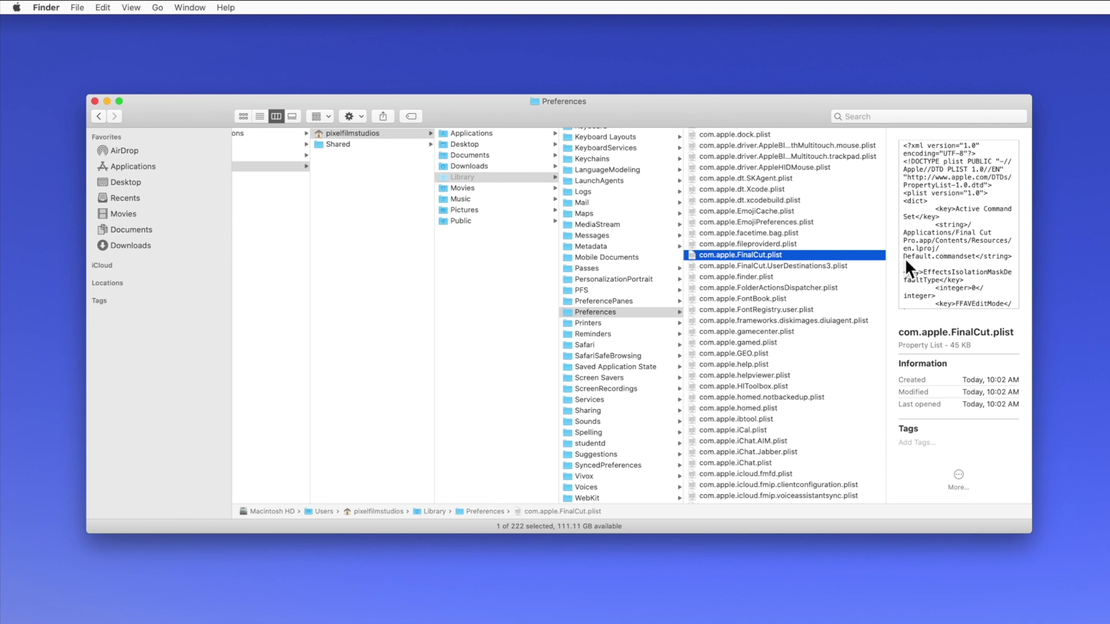
Step: Paste the older com.apple.FinalCut.plist into Library's Preferences folder, replacing the existing file
key("Left")
key("Left")
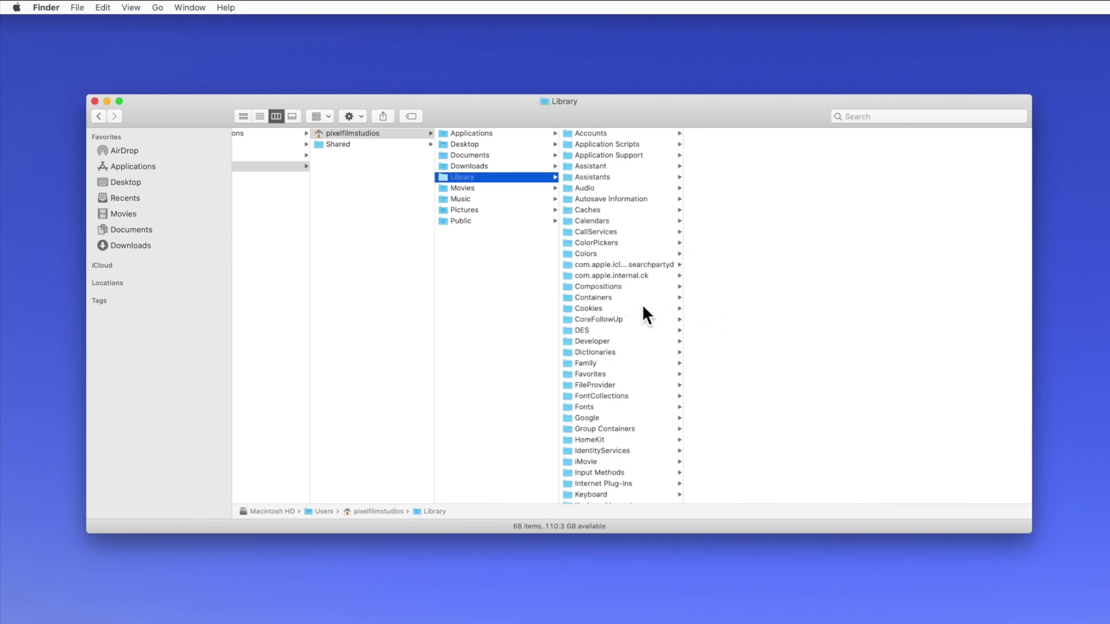
scroll(642, 305, "down", 5)
scroll(636, 303, "down", 3)
scroll(636, 302, "down", 3)
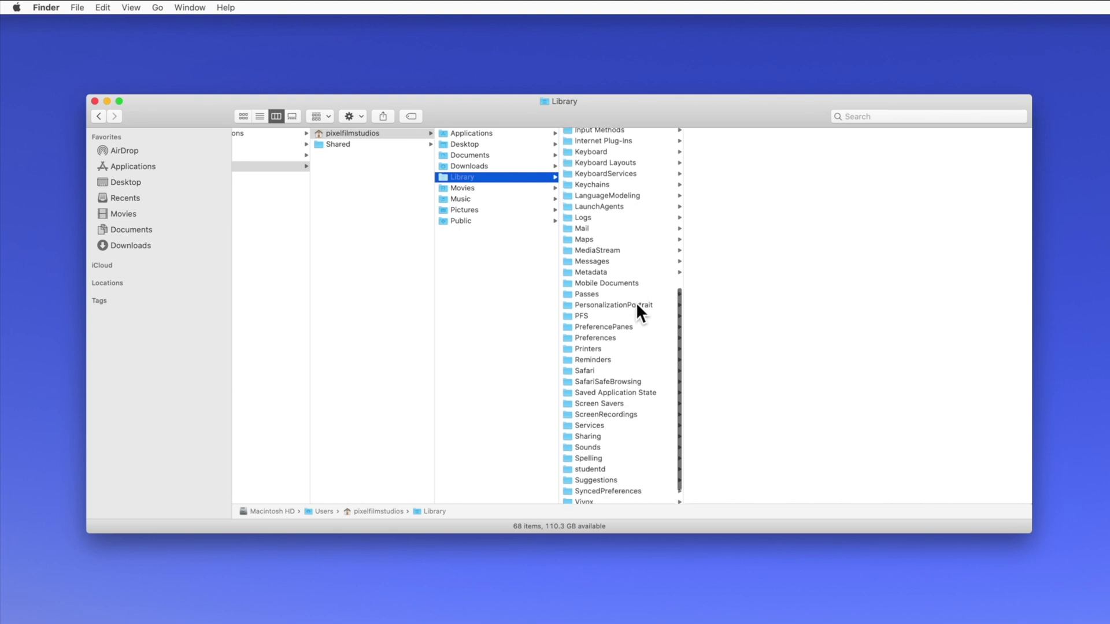
left_click(610, 338)
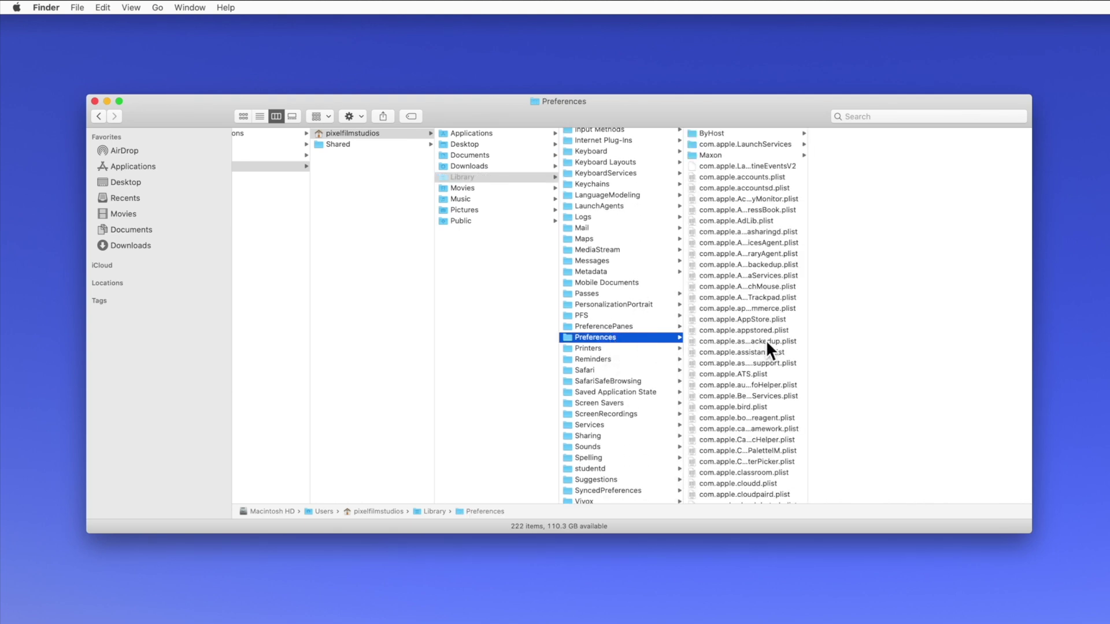
key("super+v")
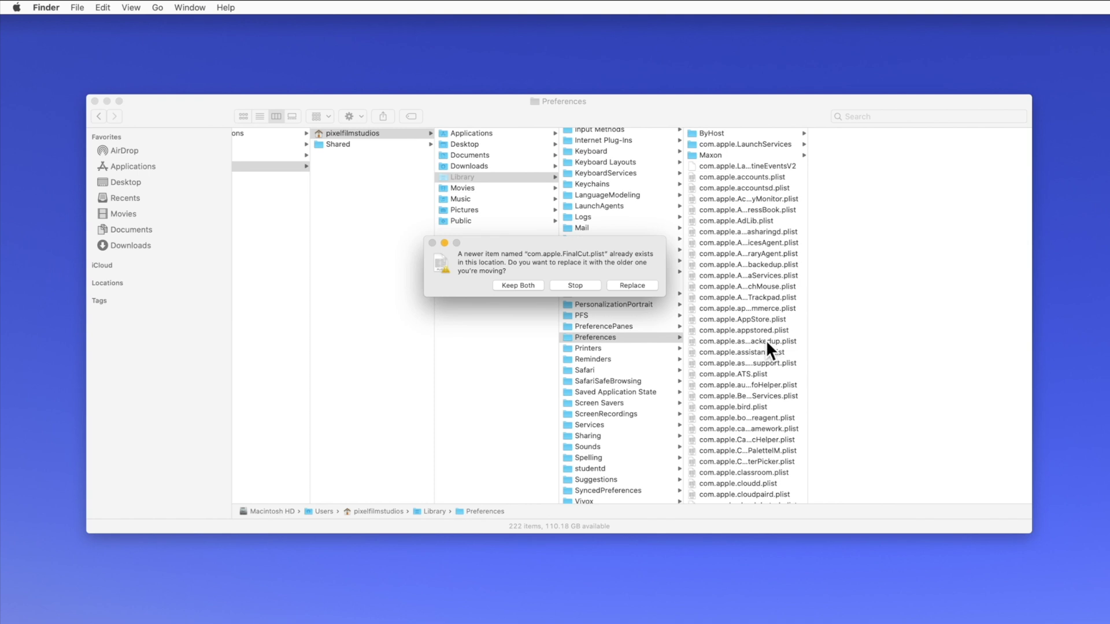
left_click(644, 286)
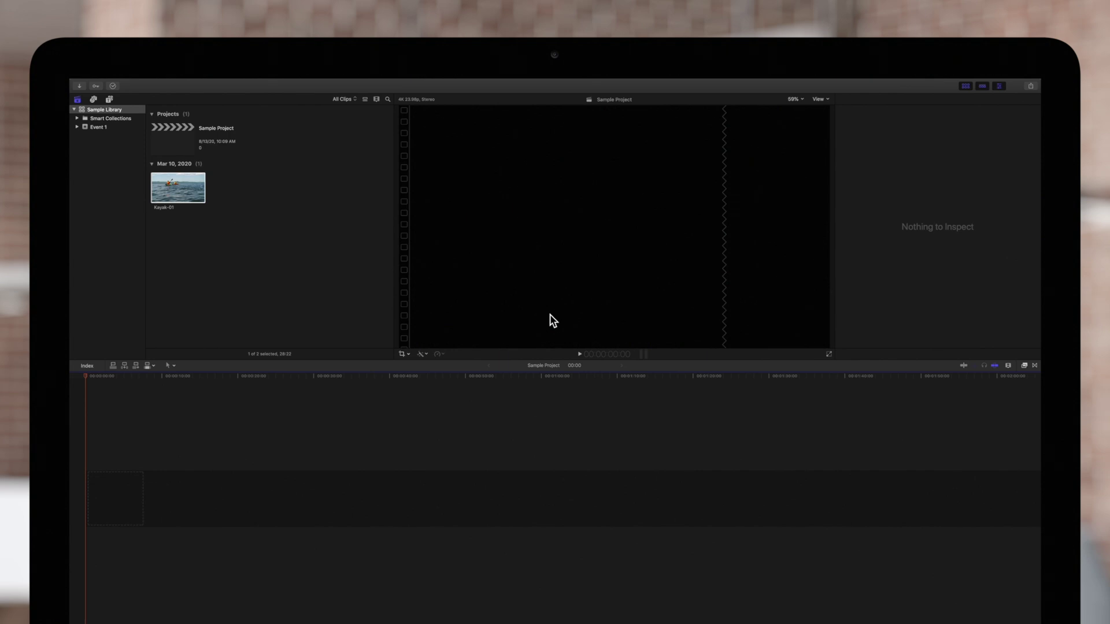
Step: Set Final Cut Pro's Time Display preference to Seconds
key("super+comma")
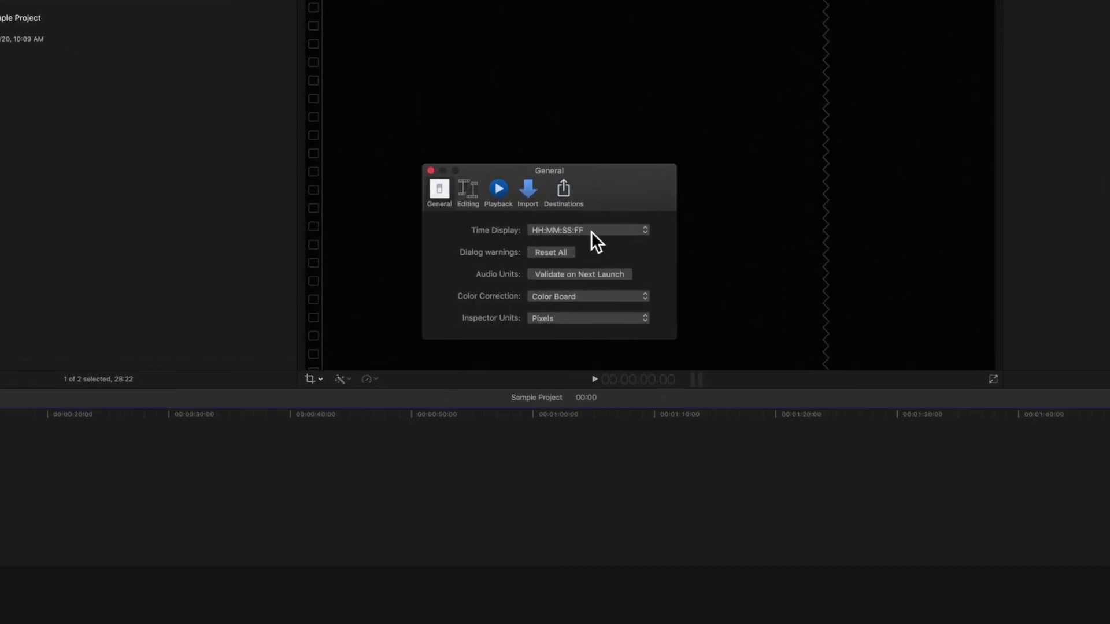
left_click(590, 231)
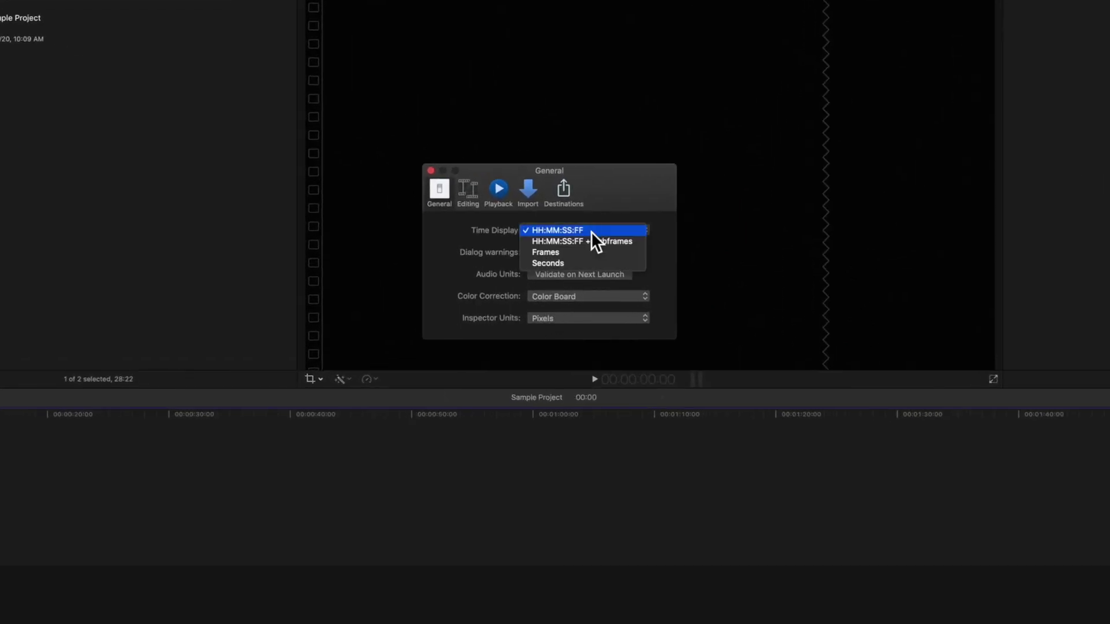
left_click(592, 265)
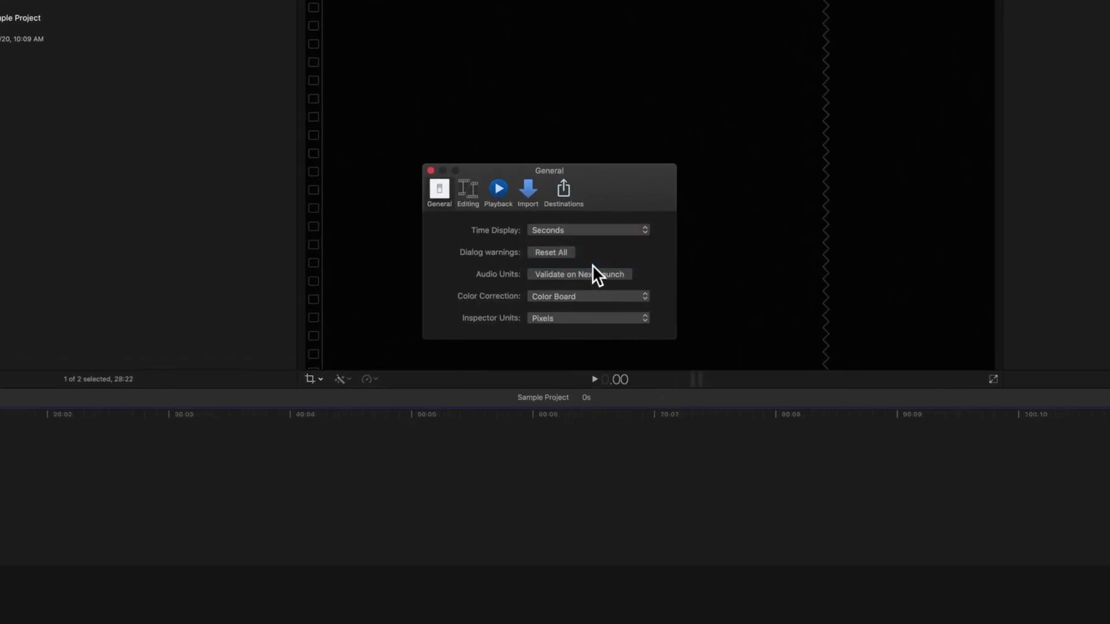
Step: Set the Playback Player Background to Checkerboard and close Preferences
left_click(506, 196)
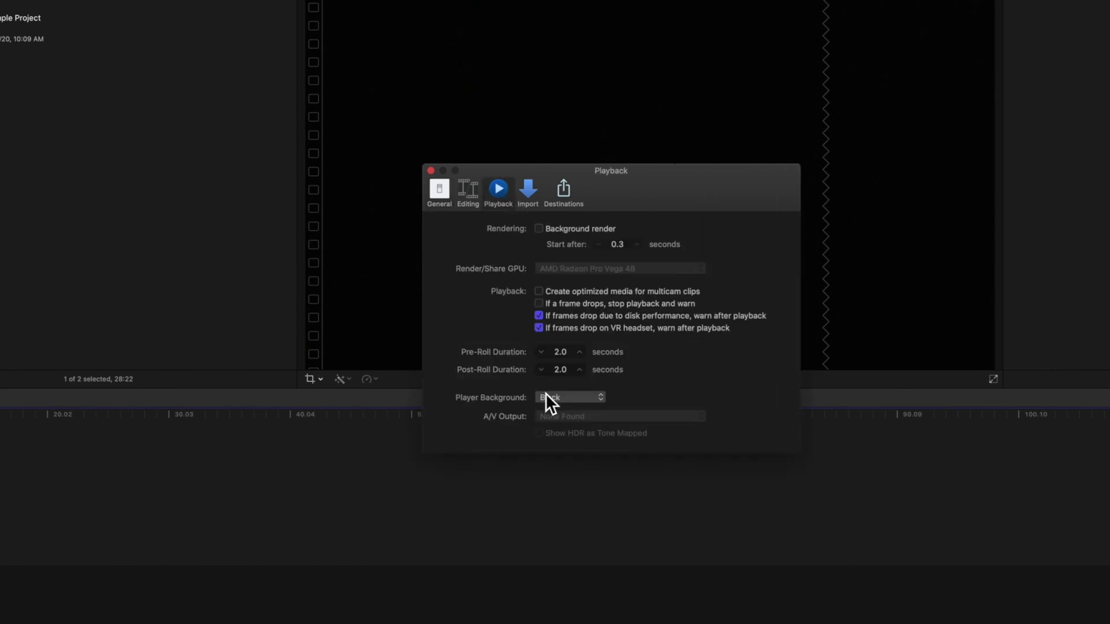
left_click(562, 399)
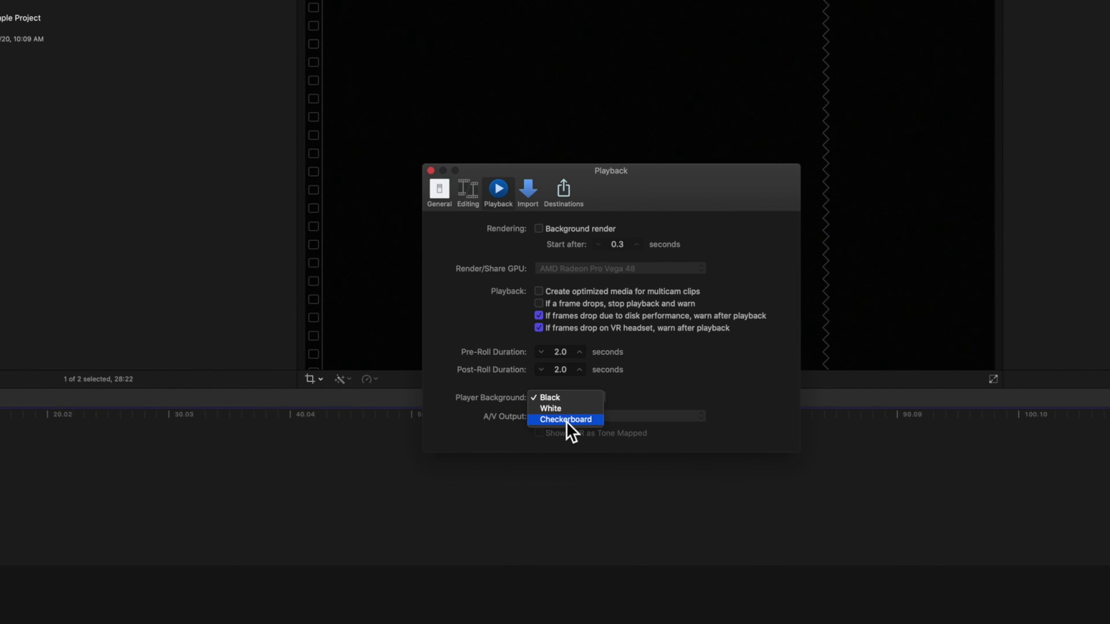
left_click(567, 420)
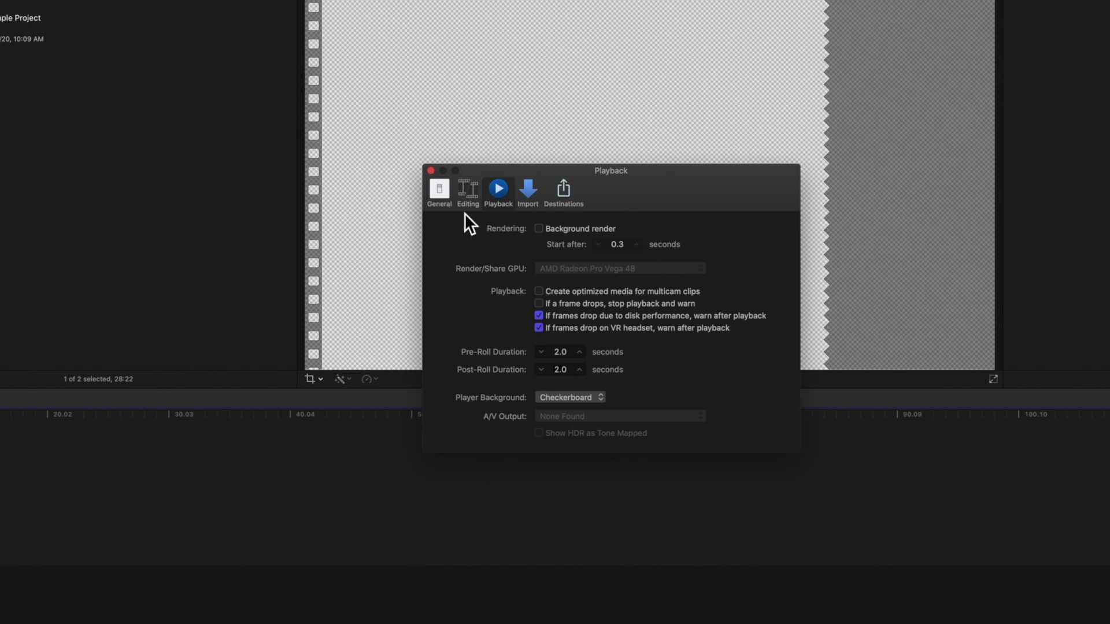
left_click(433, 171)
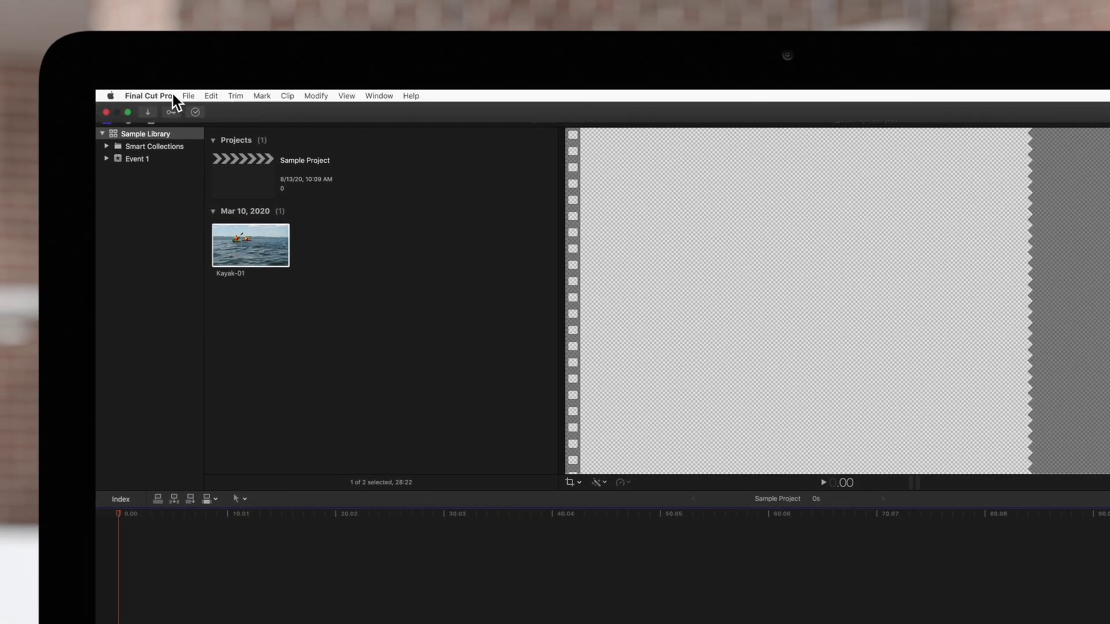
Step: Quit Final Cut Pro, relaunch it holding Option+Command, and confirm Delete Preferences
left_click(149, 95)
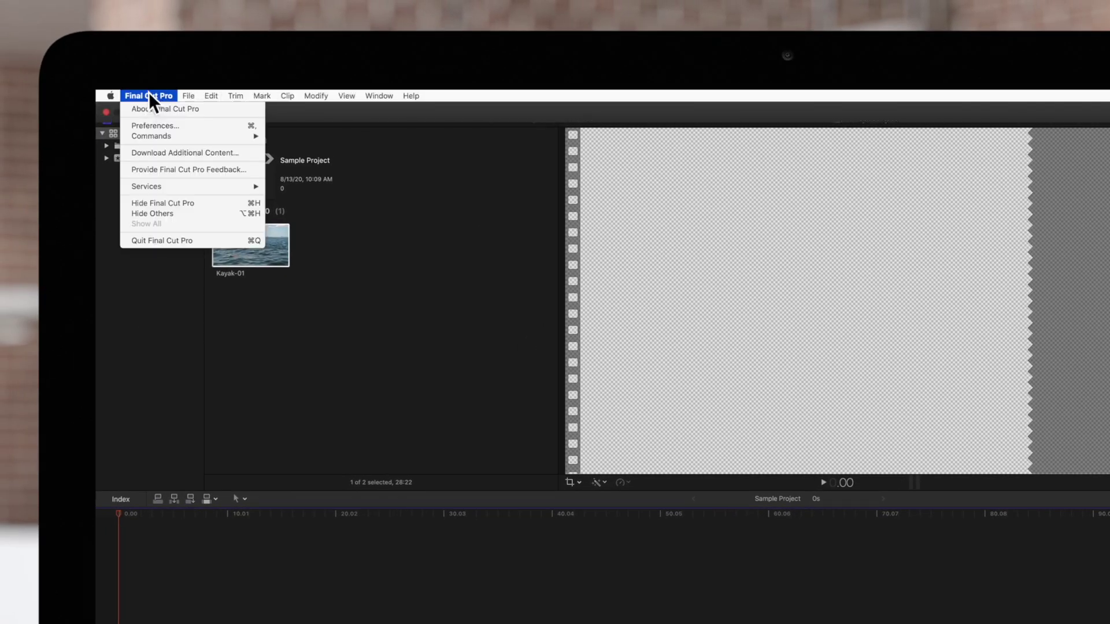
left_click(170, 241)
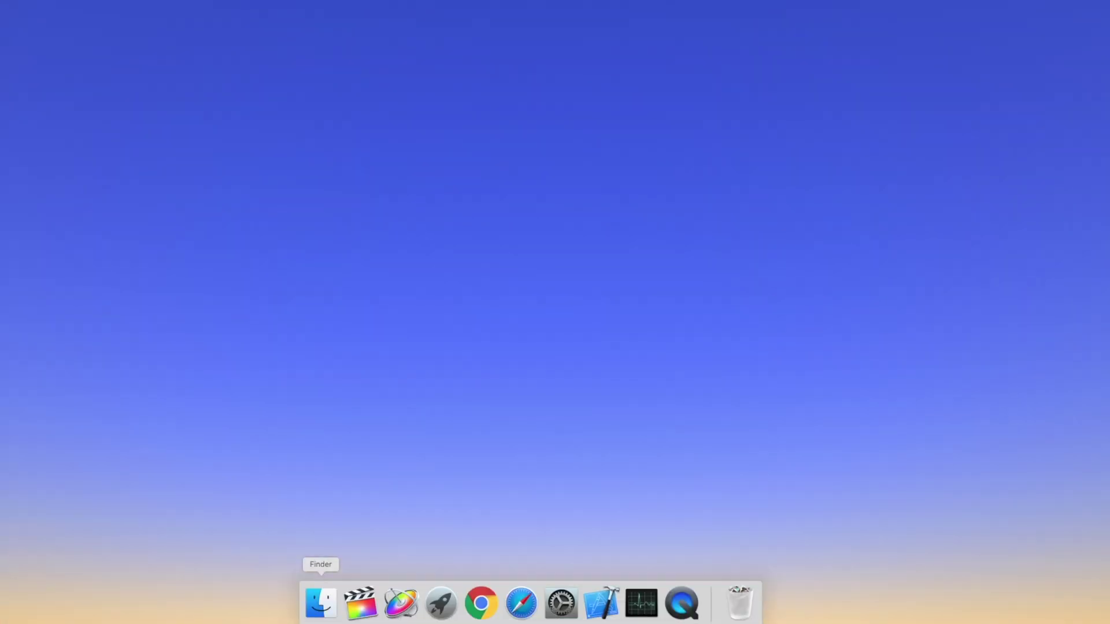
key("alt")
key("super")
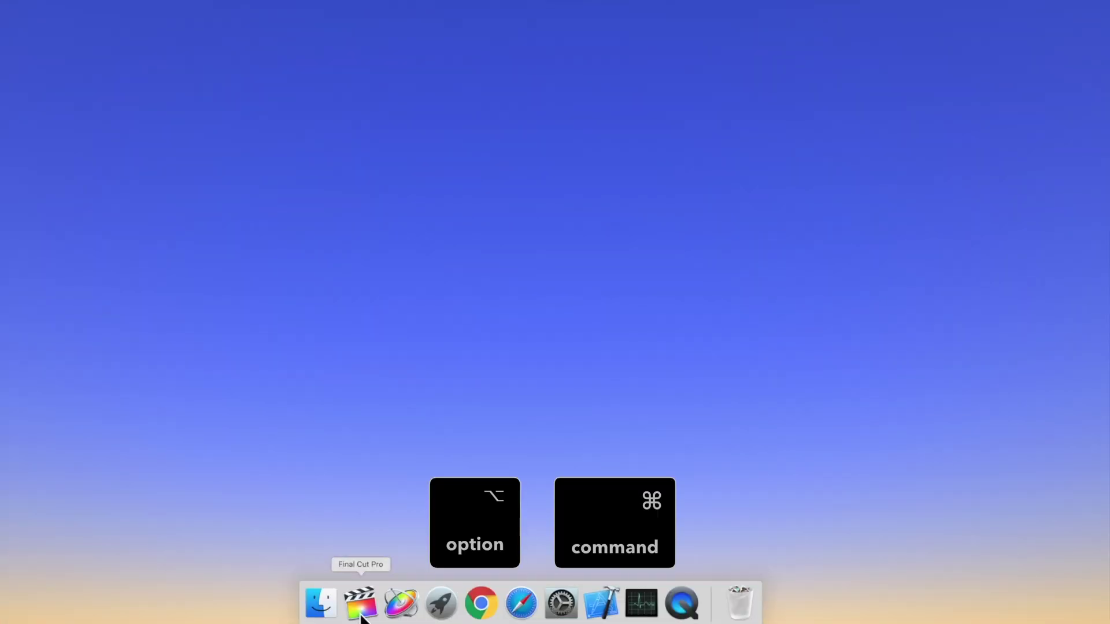
left_click(363, 607, "alt+super")
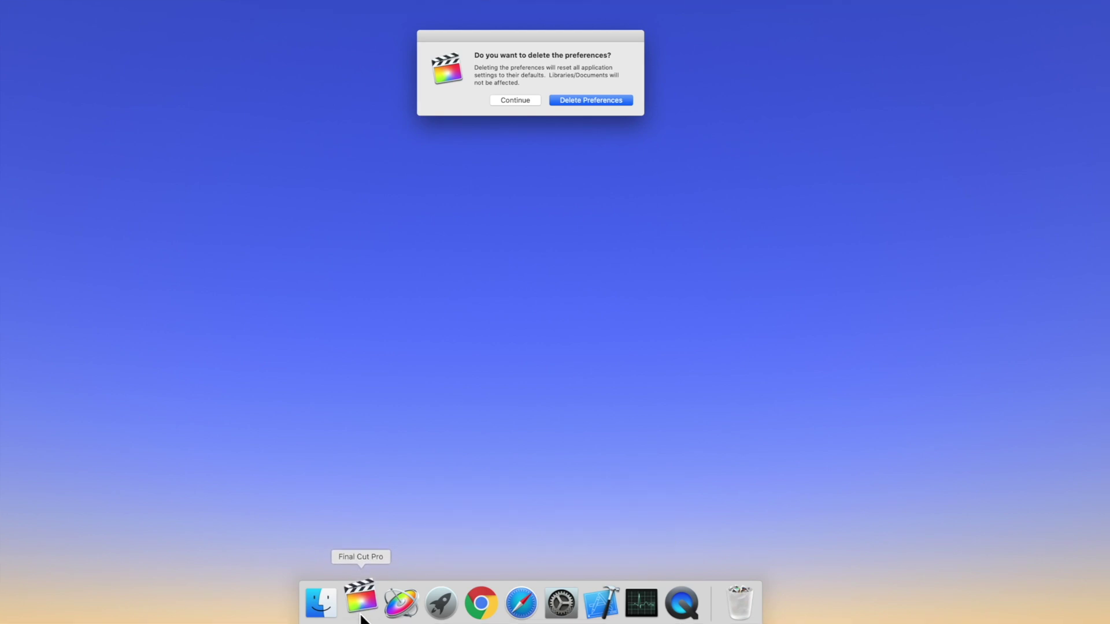
left_click(608, 102)
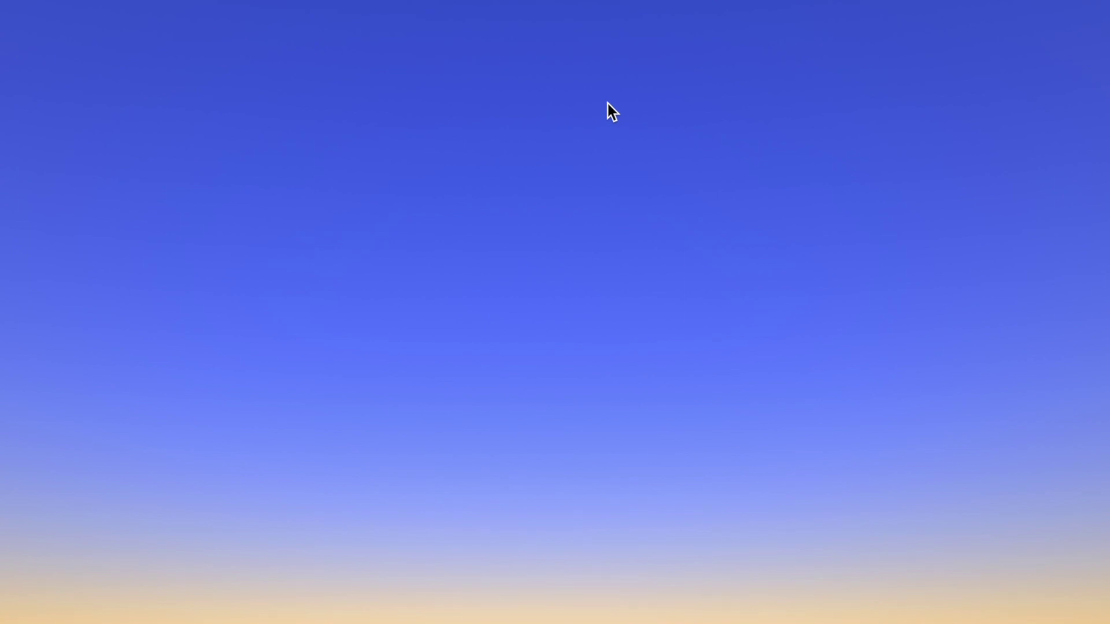